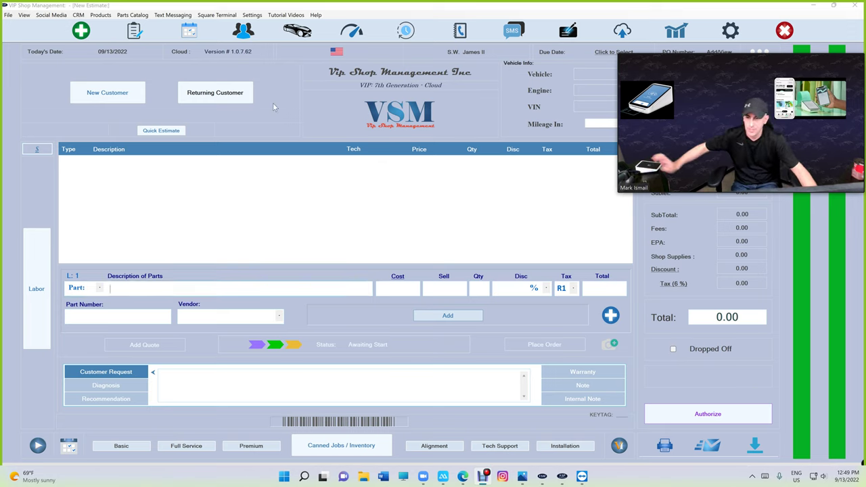
Step: Find the returning customer, start an oil-change estimate for their 2012 Chevrolet Malibu, and authorize it at $35.00
{"action": "left_click", "coordinate": [245, 99]}
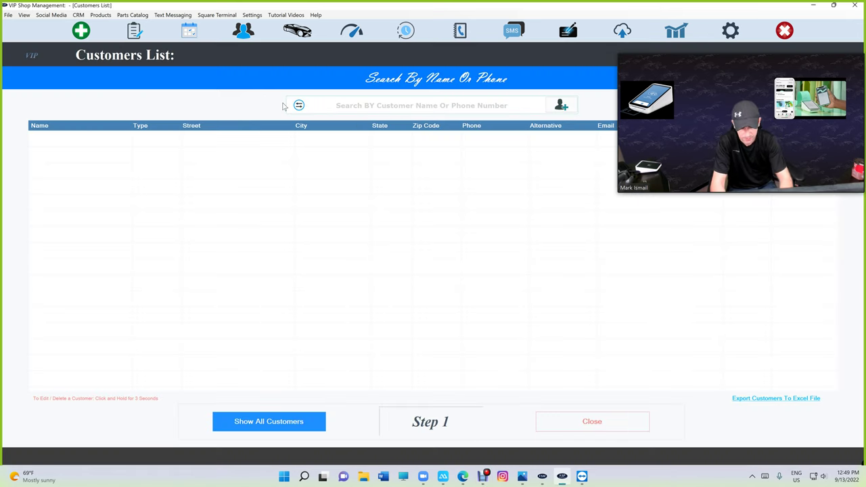
{"action": "type", "text": "mark is"}
{"action": "left_click", "coordinate": [303, 147]}
{"action": "left_click", "coordinate": [302, 140]}
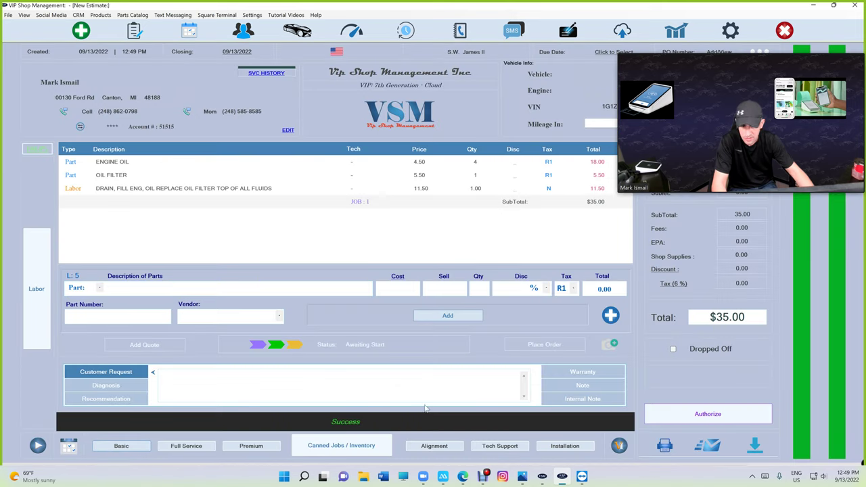
{"action": "left_click", "coordinate": [707, 413]}
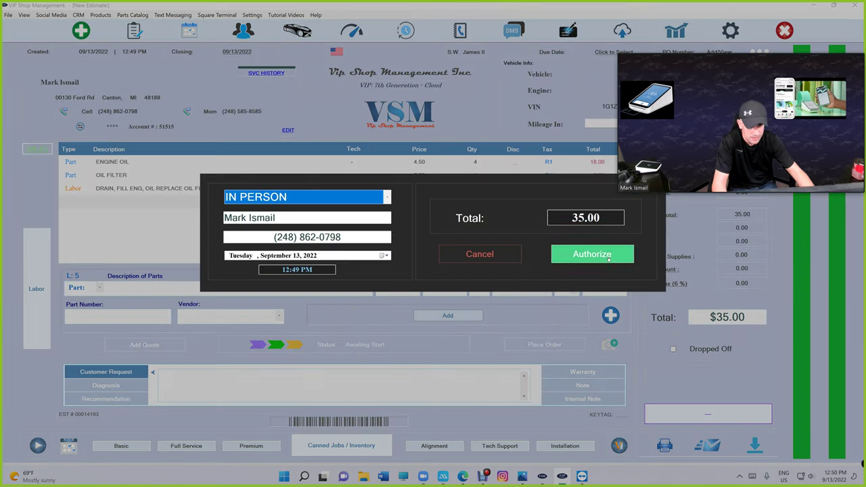
{"action": "left_click", "coordinate": [609, 255]}
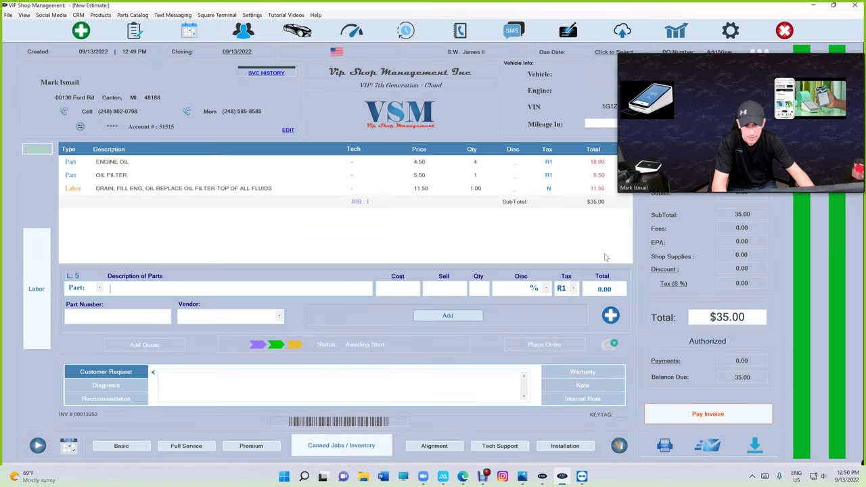
Step: Pay the invoice by card with the credit card fee, sending $36.23 to the Square Terminal
{"action": "left_click", "coordinate": [695, 419]}
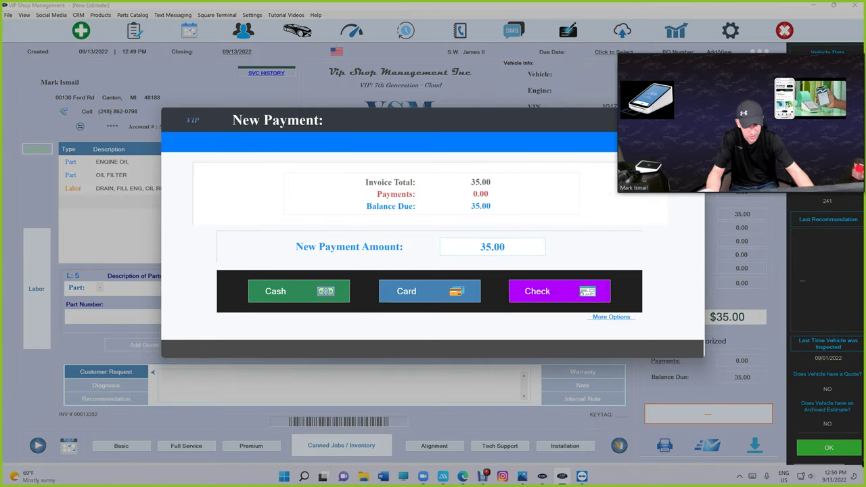
{"action": "left_click", "coordinate": [438, 296]}
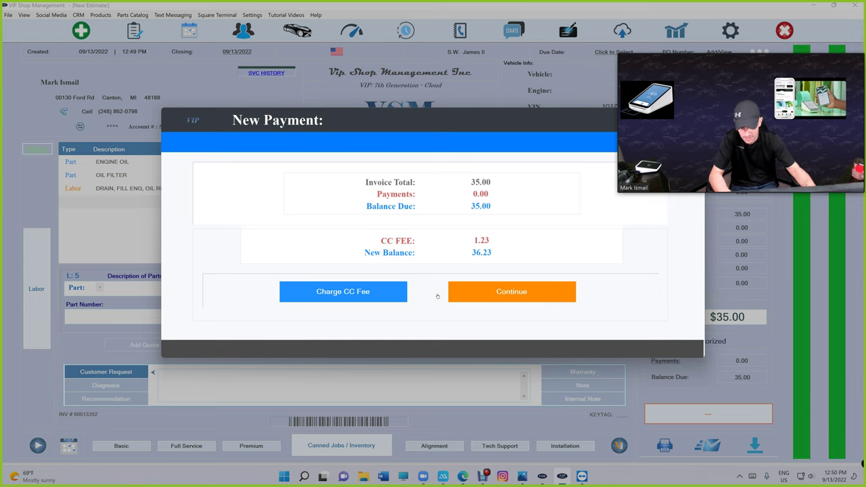
{"action": "left_click", "coordinate": [380, 296]}
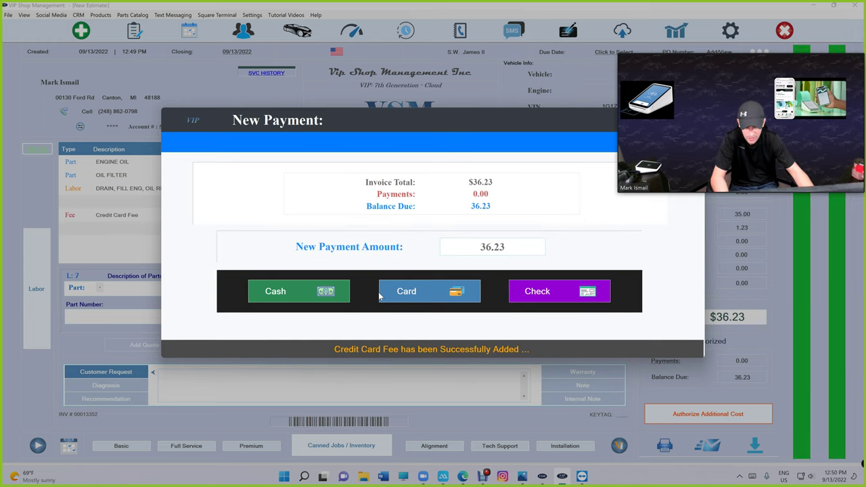
{"action": "left_click", "coordinate": [383, 295]}
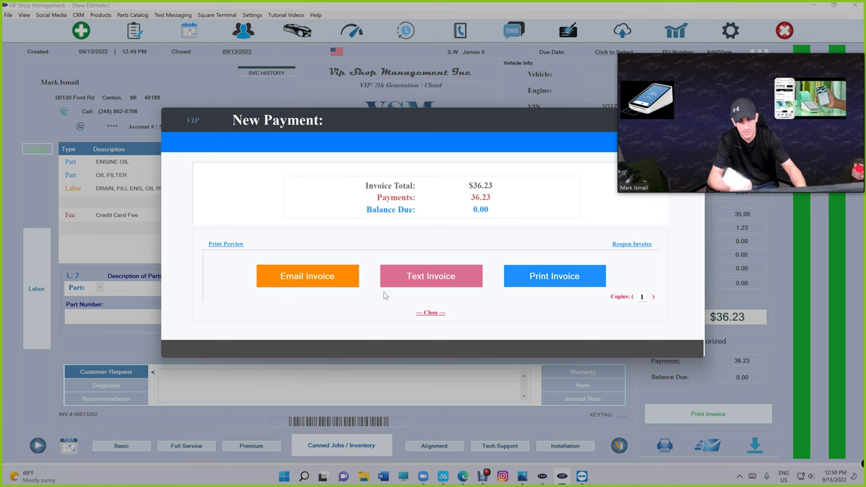
{"action": "left_click", "coordinate": [218, 246]}
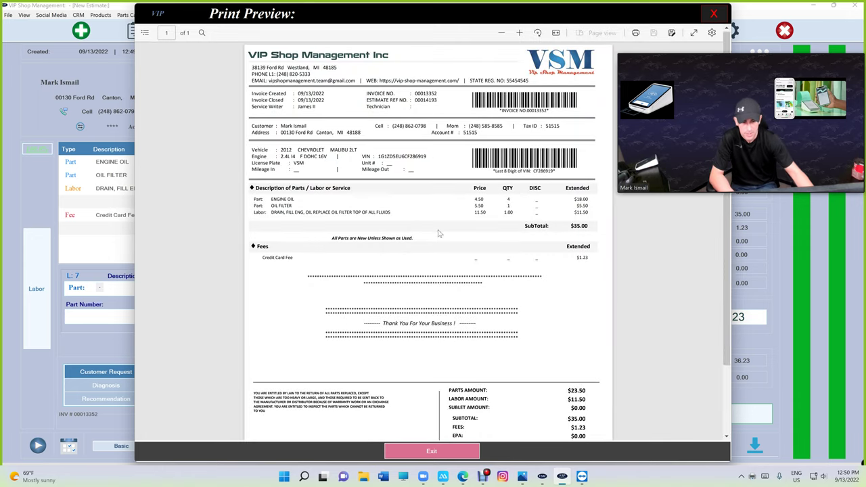
{"action": "scroll", "coordinate": [439, 234], "scroll_direction": "down", "scroll_amount": 3}
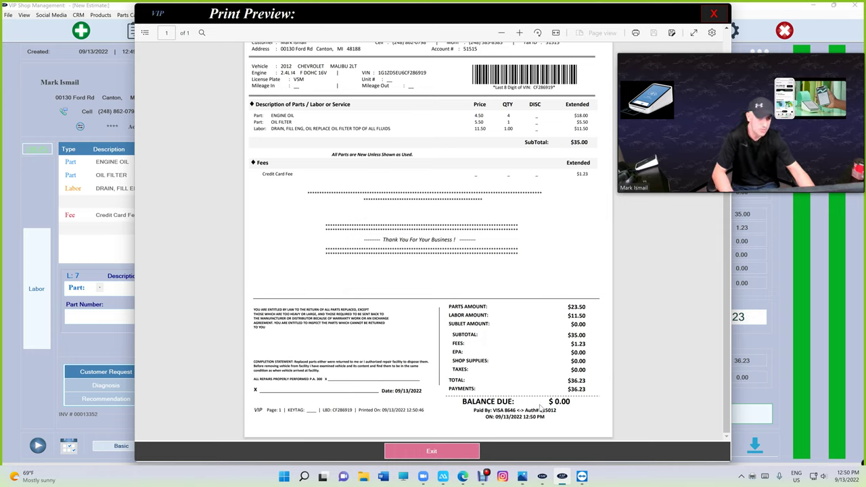
{"action": "scroll", "coordinate": [628, 213], "scroll_direction": "up", "scroll_amount": 3}
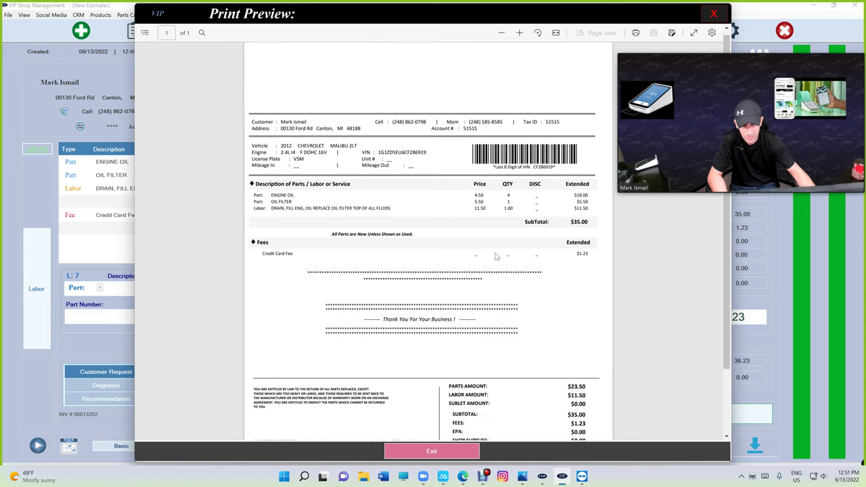
{"action": "left_click", "coordinate": [714, 14]}
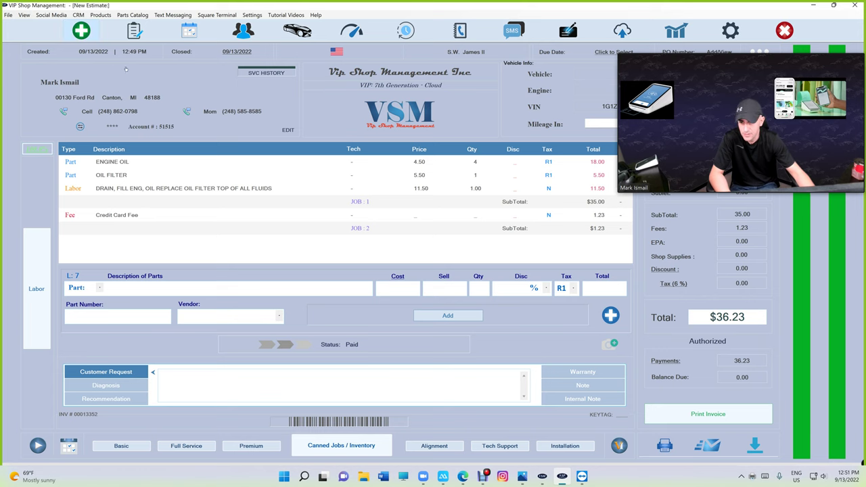
Step: Start a new blank estimate for the returning customer's 2012 Chevrolet Malibu
{"action": "left_click", "coordinate": [81, 30]}
{"action": "left_click", "coordinate": [202, 95]}
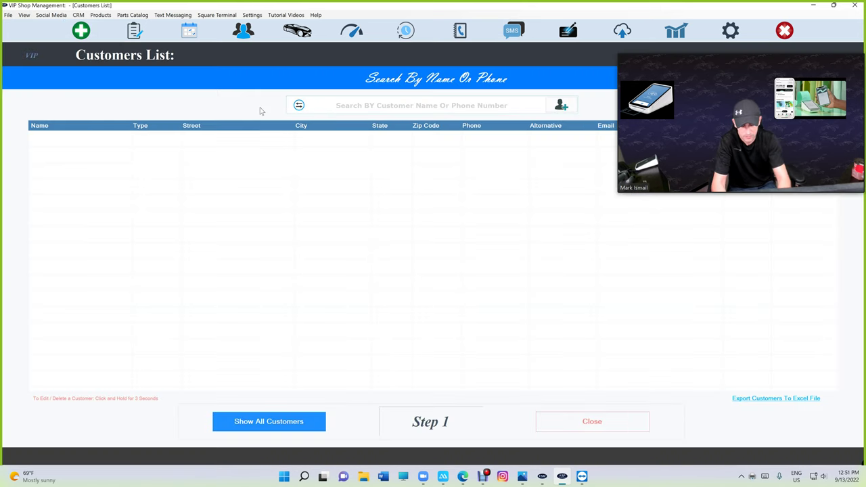
{"action": "type", "text": "mark is"}
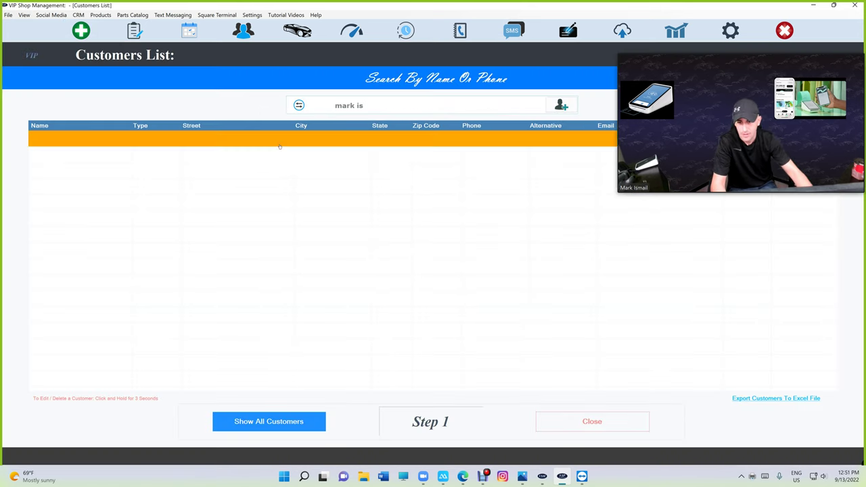
{"action": "left_click", "coordinate": [279, 144]}
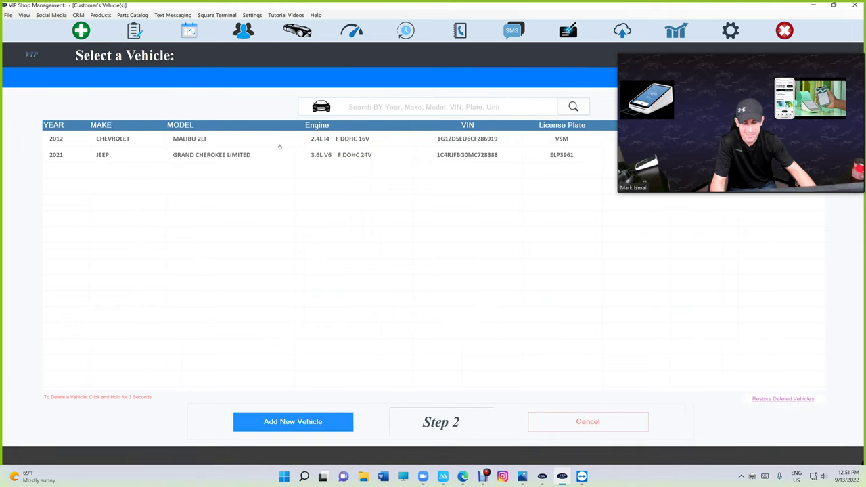
{"action": "left_click", "coordinate": [302, 146]}
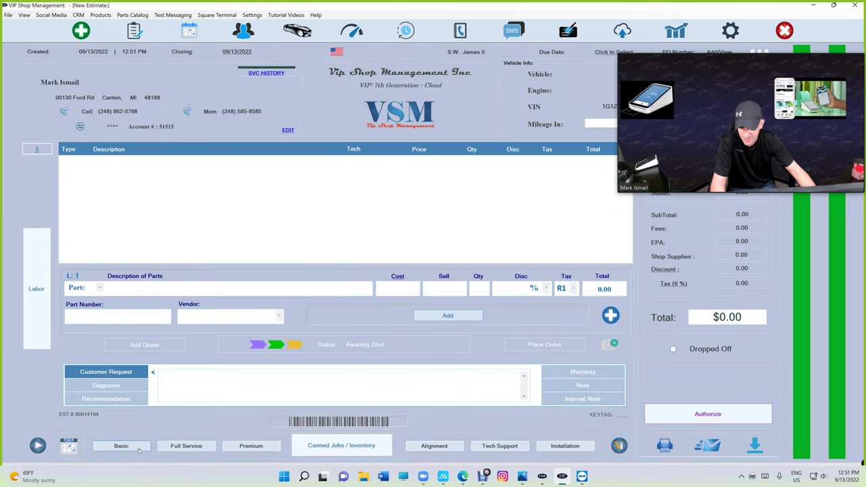
Step: Add the Basic oil-change lines and authorize the $35.00 job
{"action": "left_click", "coordinate": [135, 448]}
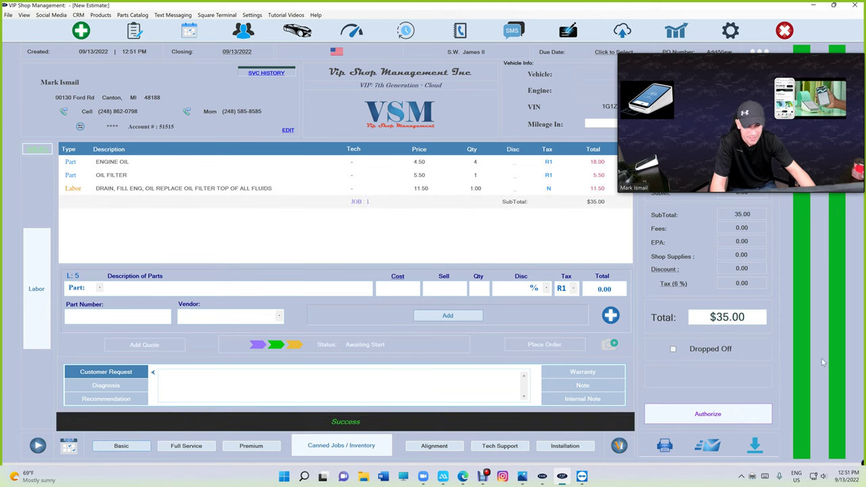
{"action": "left_click", "coordinate": [708, 414]}
{"action": "left_click", "coordinate": [602, 256]}
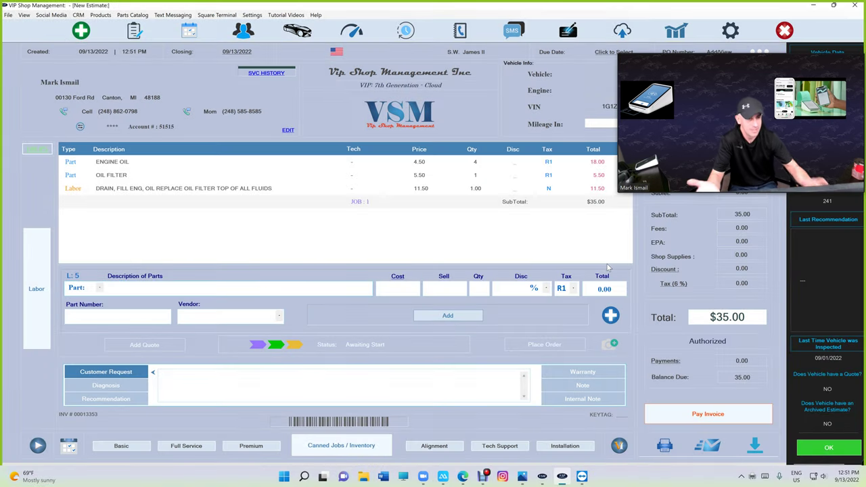
Step: Pay by card with the credit card fee, then SMS the customer the $36.23 Square Text To Pay link
{"action": "left_click", "coordinate": [709, 421]}
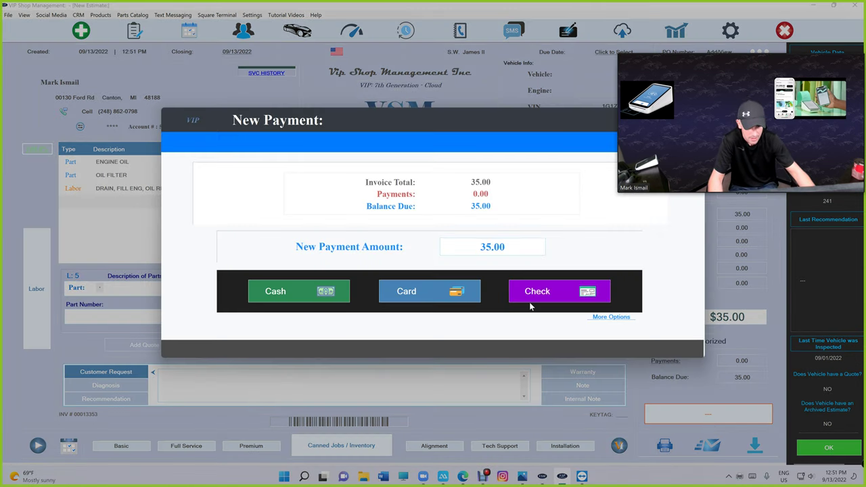
{"action": "left_click", "coordinate": [611, 317]}
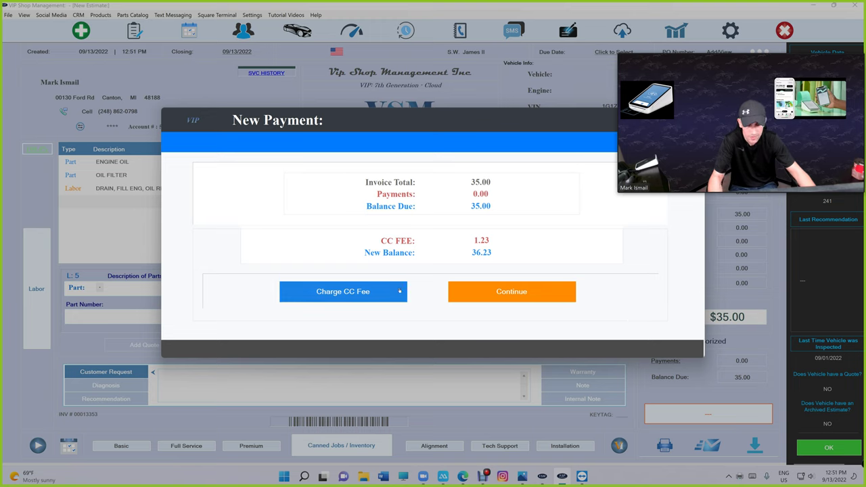
{"action": "left_click", "coordinate": [399, 291]}
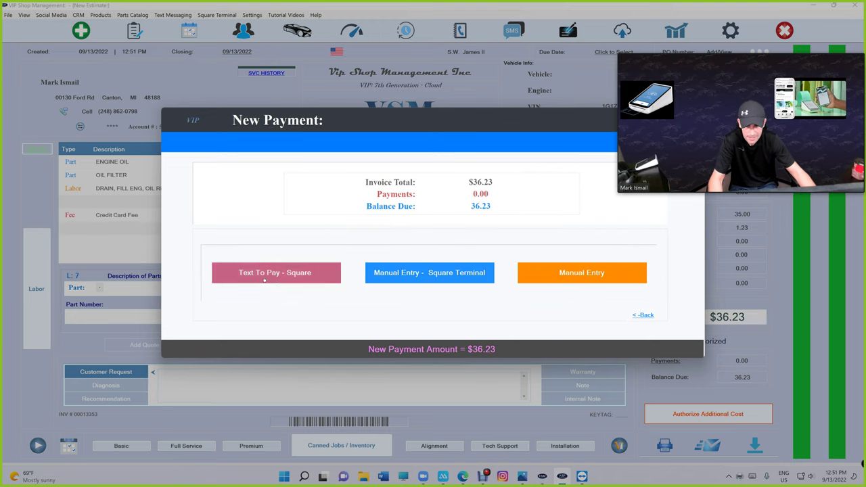
{"action": "left_click", "coordinate": [266, 279]}
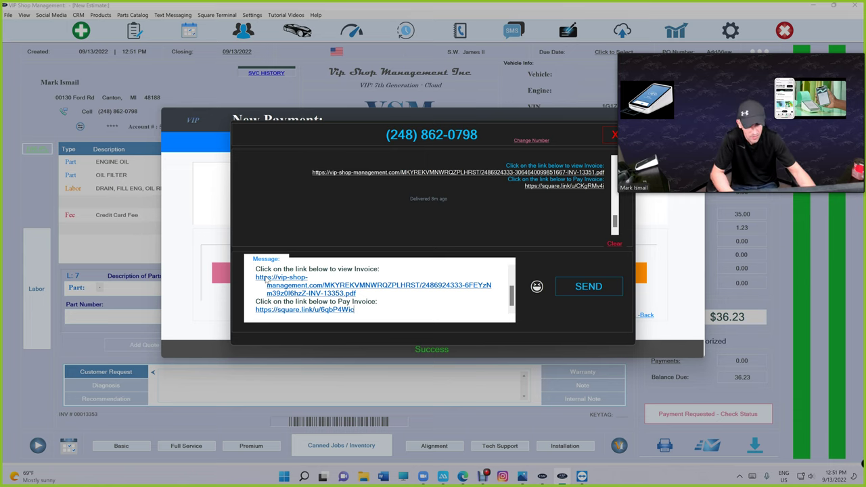
{"action": "left_click", "coordinate": [606, 290]}
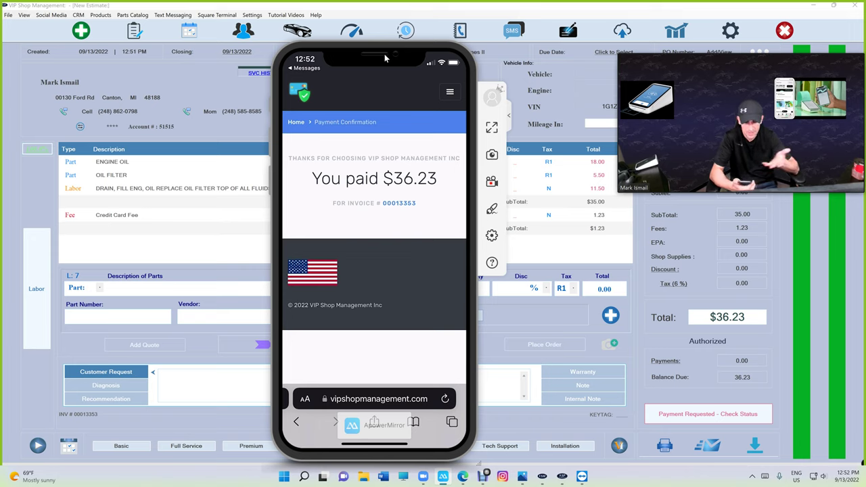
Step: Move the mirrored phone window aside while invoice 13353 updates to Paid at $36.23
{"action": "left_click_drag", "start_coordinate": [384, 59], "coordinate": [865, 58]}
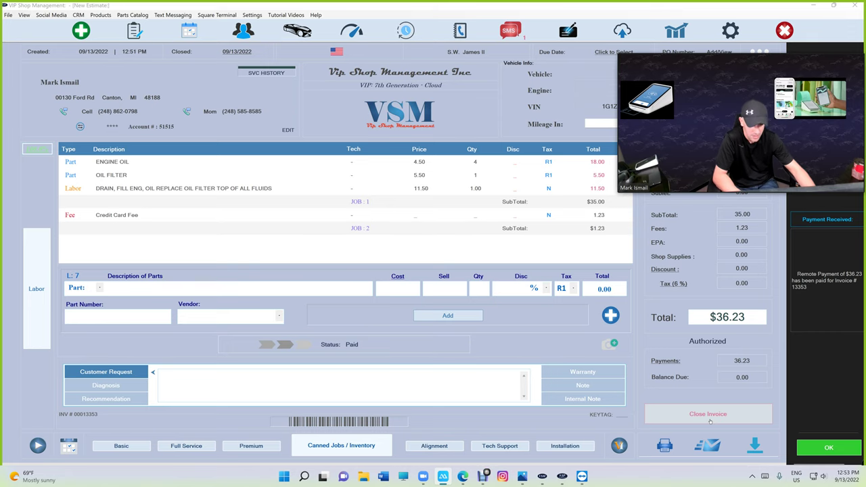
{"action": "left_click", "coordinate": [710, 416]}
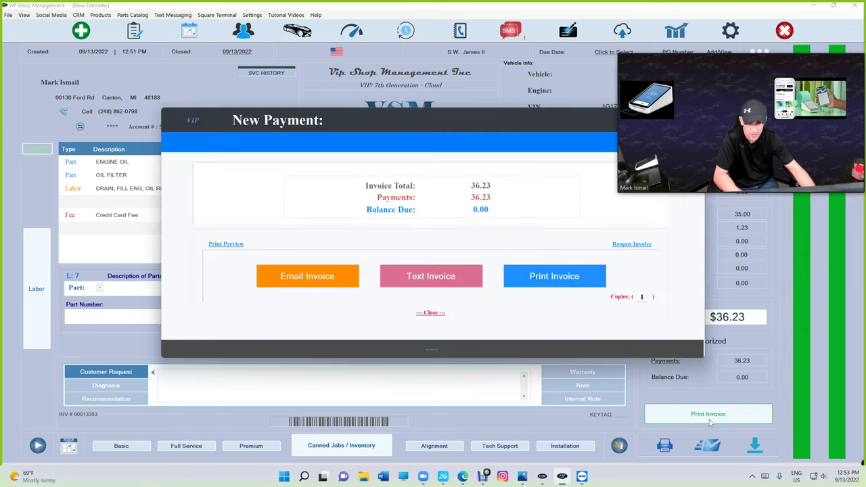
{"action": "left_click", "coordinate": [445, 287]}
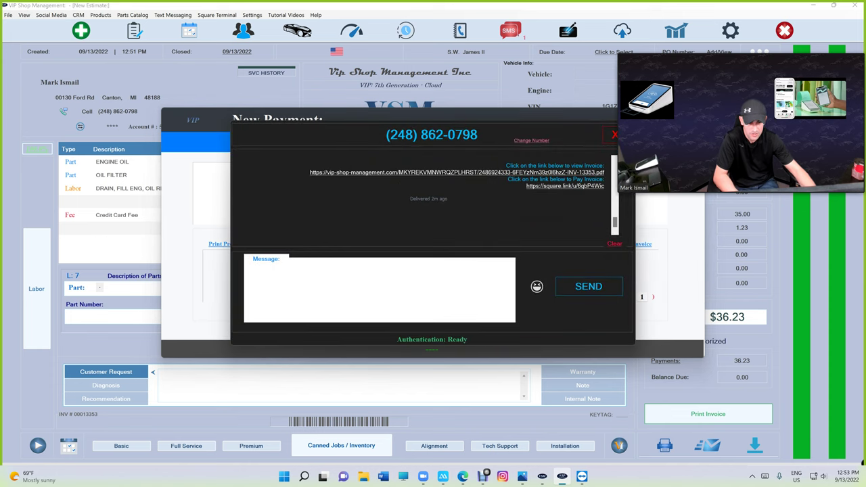
{"action": "left_click", "coordinate": [465, 291]}
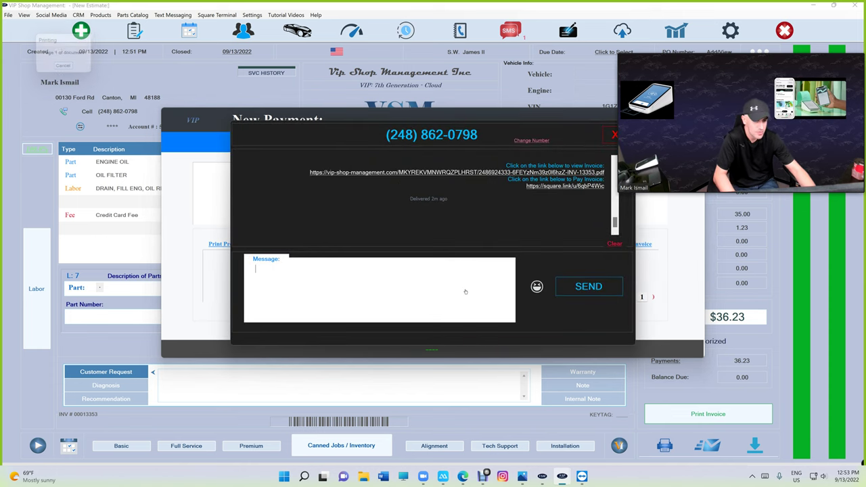
{"action": "left_click", "coordinate": [572, 287]}
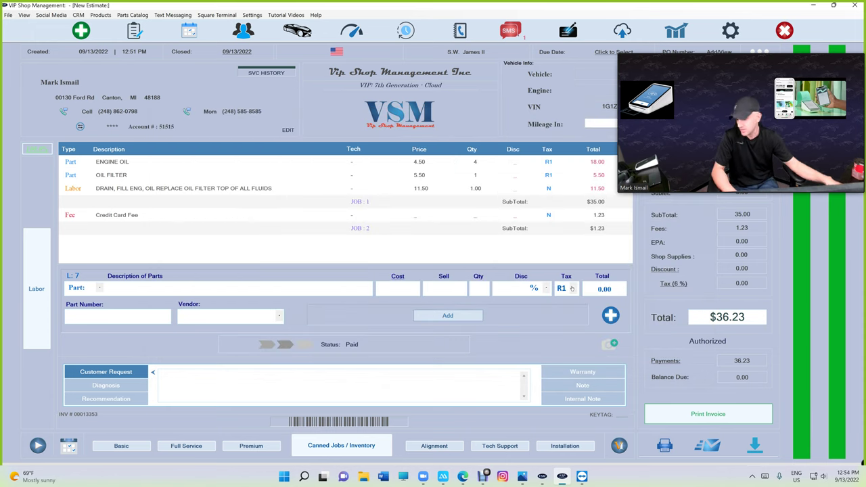
{"action": "key", "text": "alt+Tab"}
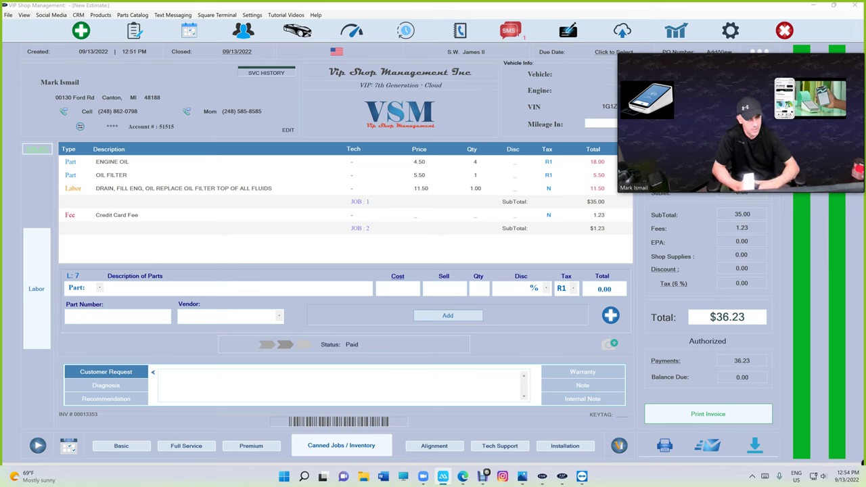
{"action": "left_click", "coordinate": [210, 18]}
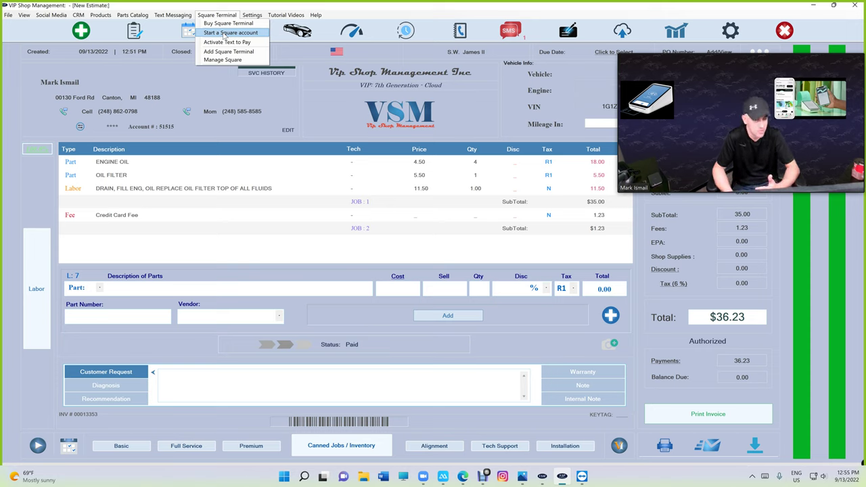
Step: Switch to the web browser and maximize it
{"action": "left_click", "coordinate": [362, 5]}
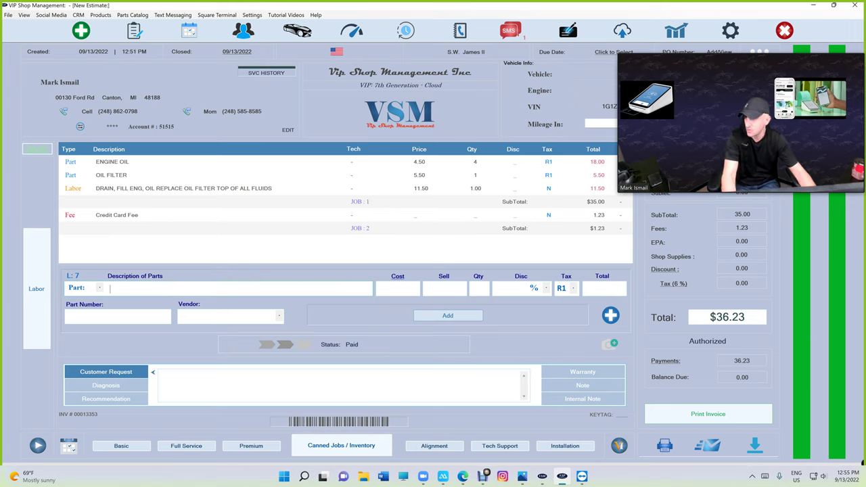
{"action": "key", "text": "alt+Tab"}
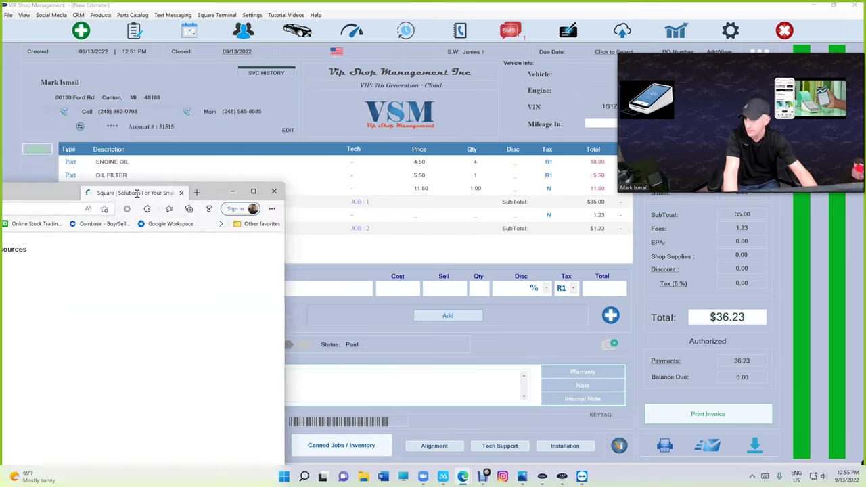
{"action": "double_click", "coordinate": [415, 105]}
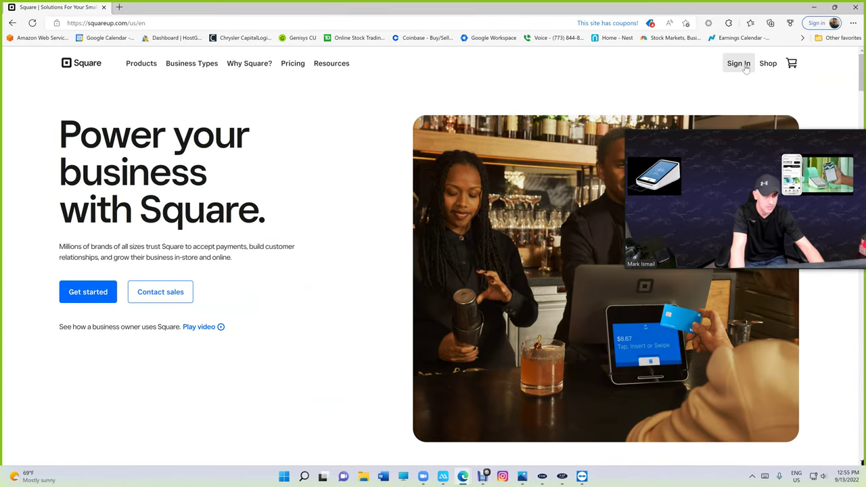
Step: Sign in to Square with the saved login and the SMS verification code
{"action": "left_click", "coordinate": [743, 63]}
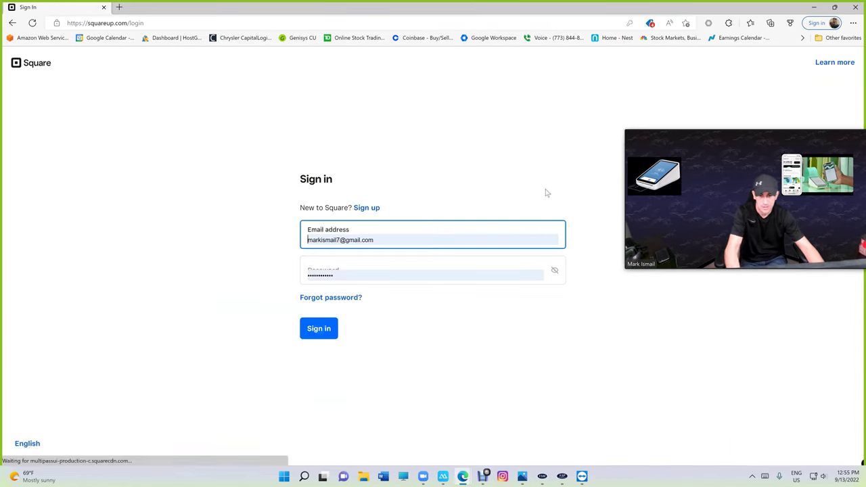
{"action": "left_click", "coordinate": [325, 330]}
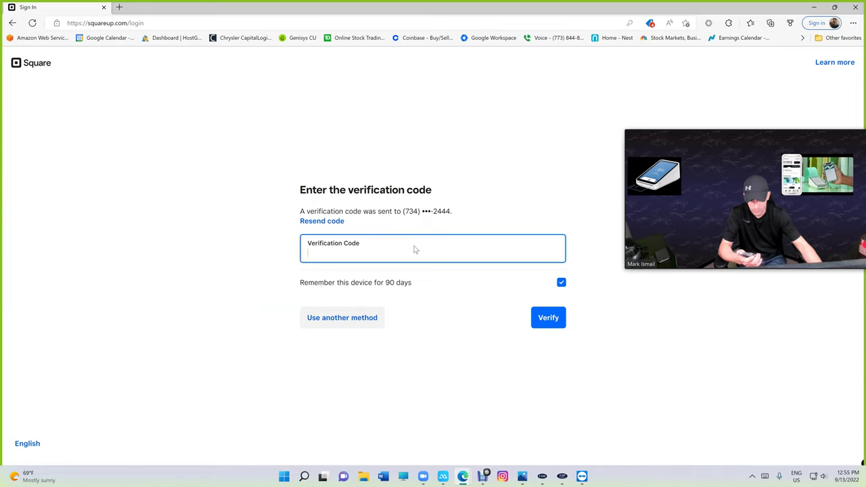
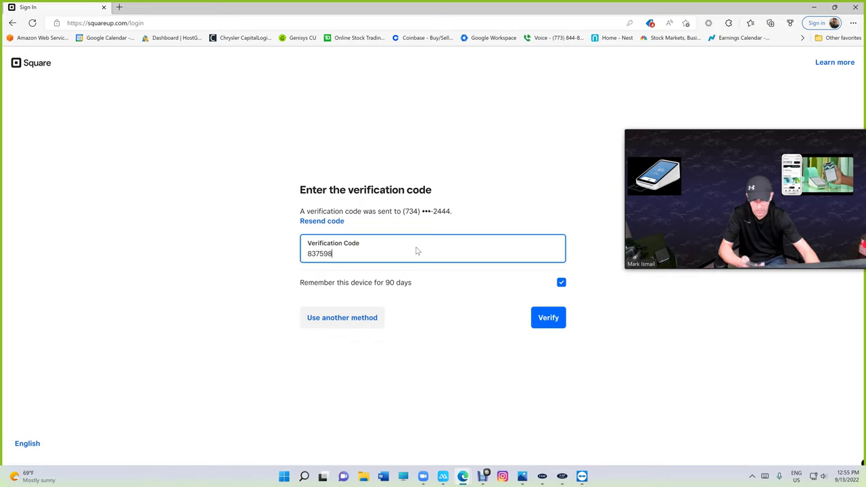
{"action": "left_click", "coordinate": [544, 324]}
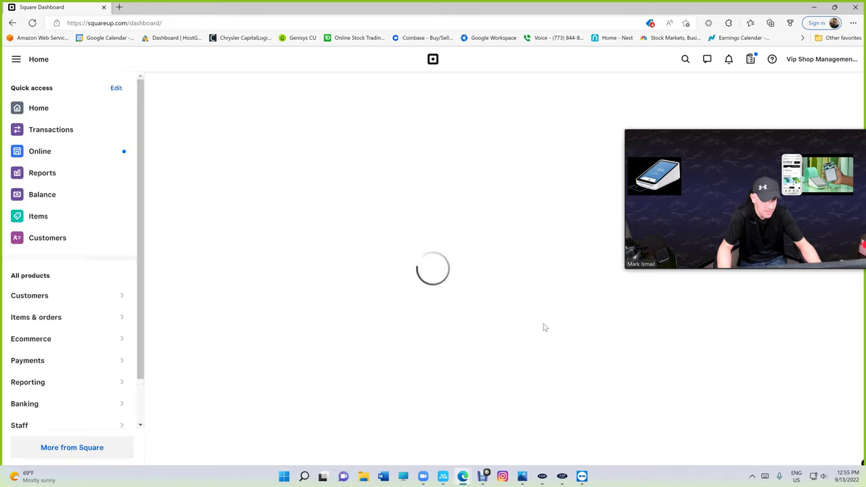
Step: Open Transactions and review the three $36.23 VIP invoice payments from Sep 13, 2022
{"action": "left_click", "coordinate": [68, 138]}
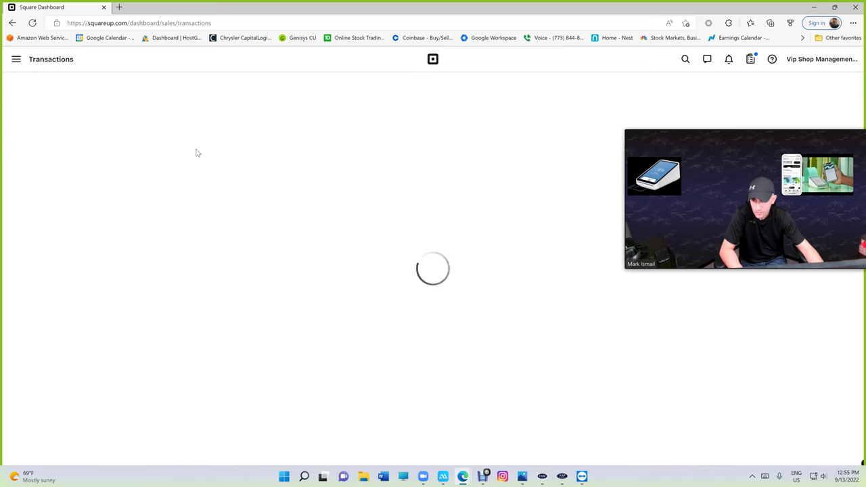
{"action": "left_click_drag", "start_coordinate": [667, 197], "coordinate": [629, 423]}
{"action": "left_click", "coordinate": [125, 283]}
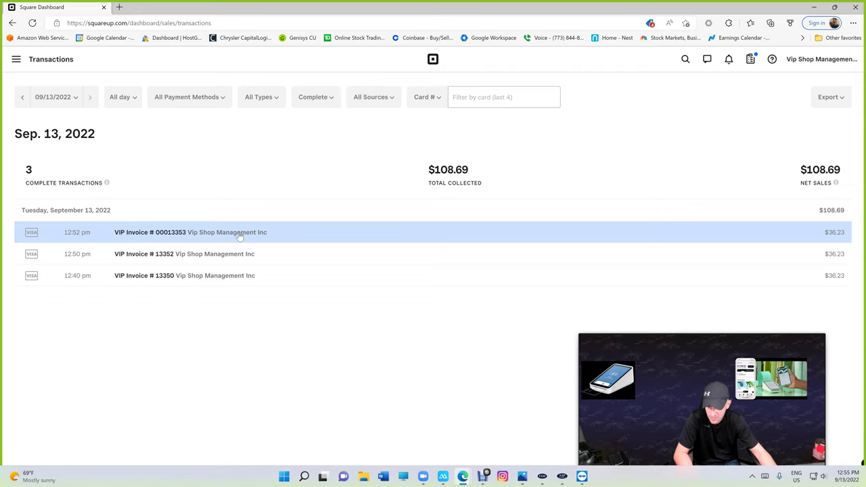
{"action": "left_click_drag", "start_coordinate": [665, 381], "coordinate": [638, 222]}
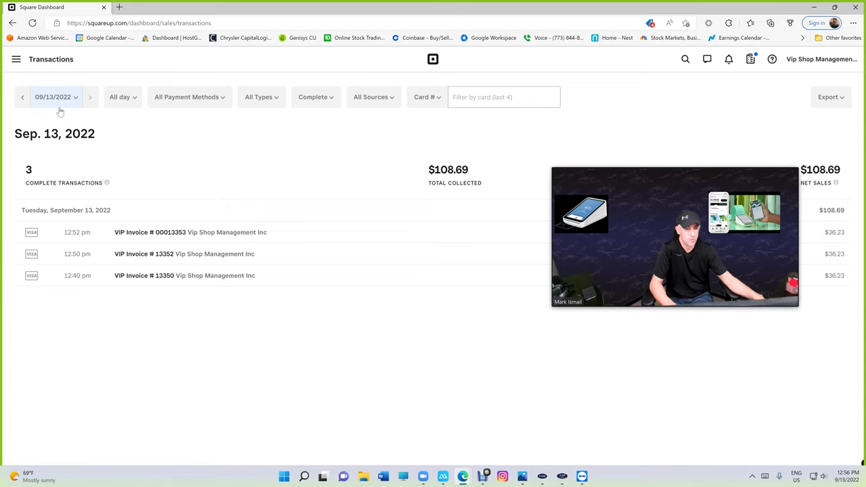
{"action": "left_click_drag", "start_coordinate": [701, 247], "coordinate": [769, 119]}
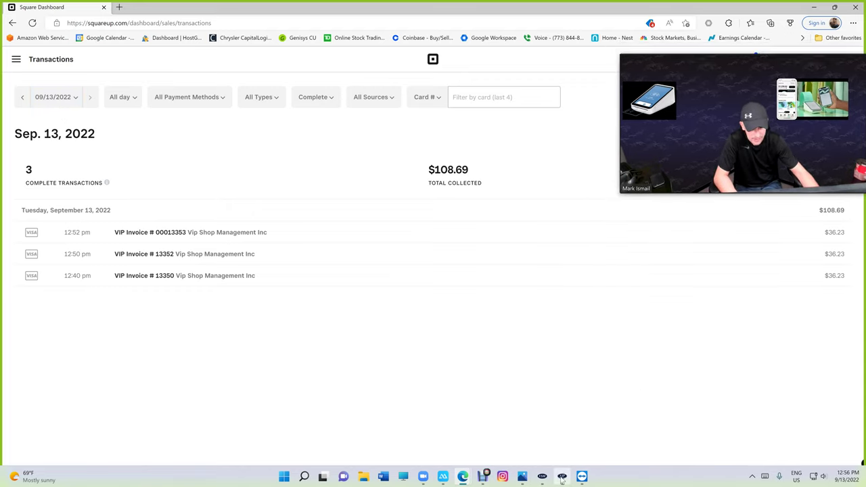
{"action": "left_click", "coordinate": [561, 477]}
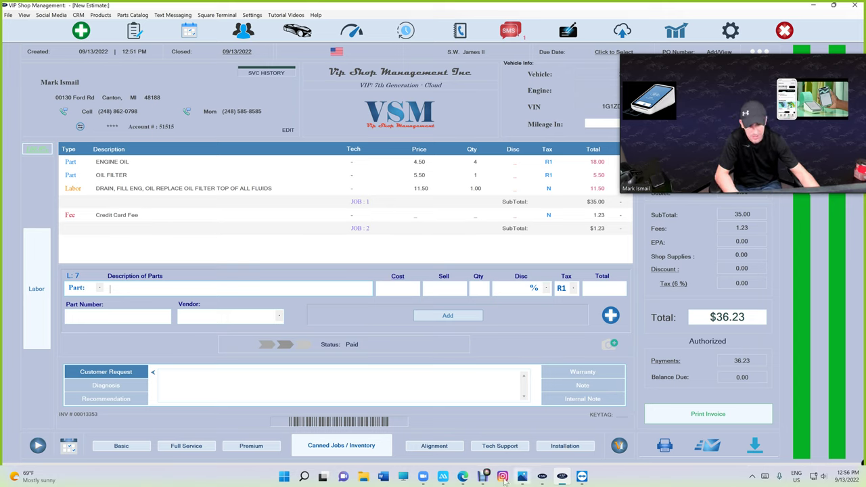
{"action": "mouse_move", "coordinate": [463, 477]}
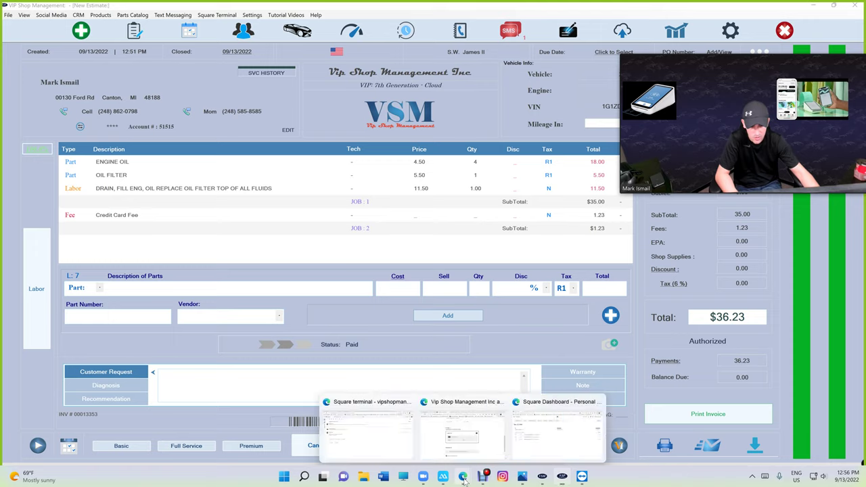
{"action": "left_click", "coordinate": [530, 446]}
Step: Go to Settings > Account & Settings from the dashboard navigation menu
{"action": "left_click", "coordinate": [17, 61]}
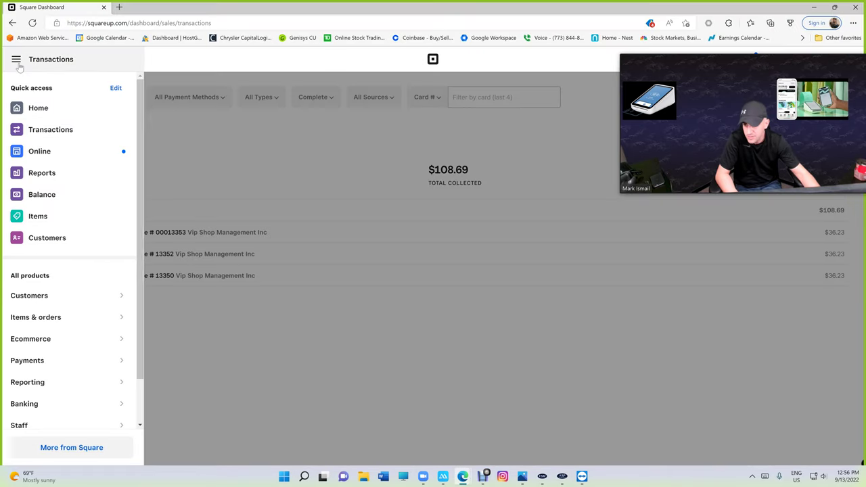
{"action": "scroll", "coordinate": [56, 252], "scroll_direction": "down", "scroll_amount": 1}
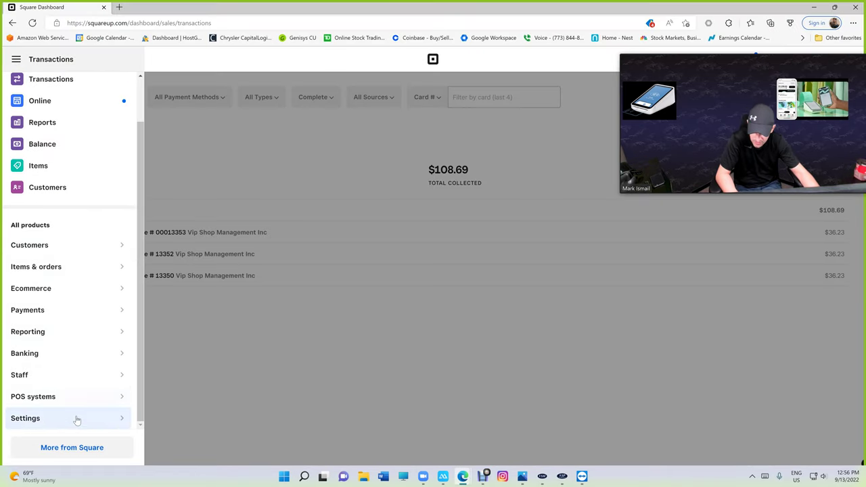
{"action": "left_click", "coordinate": [76, 419]}
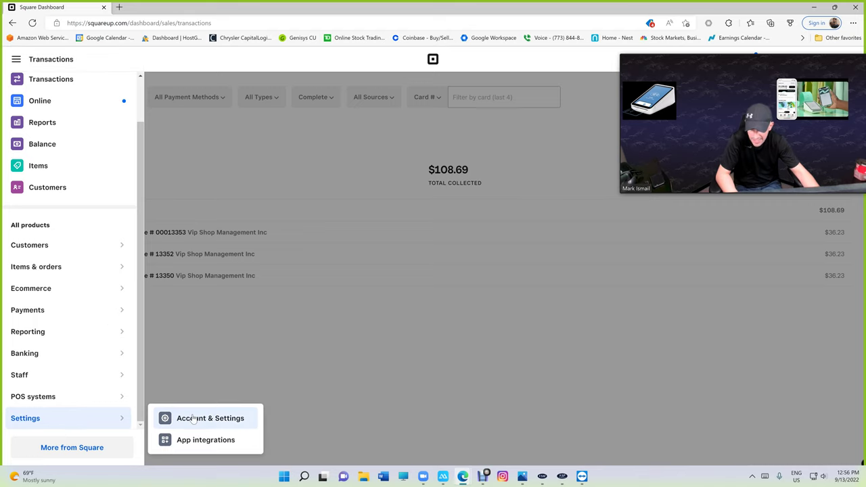
{"action": "left_click", "coordinate": [194, 418]}
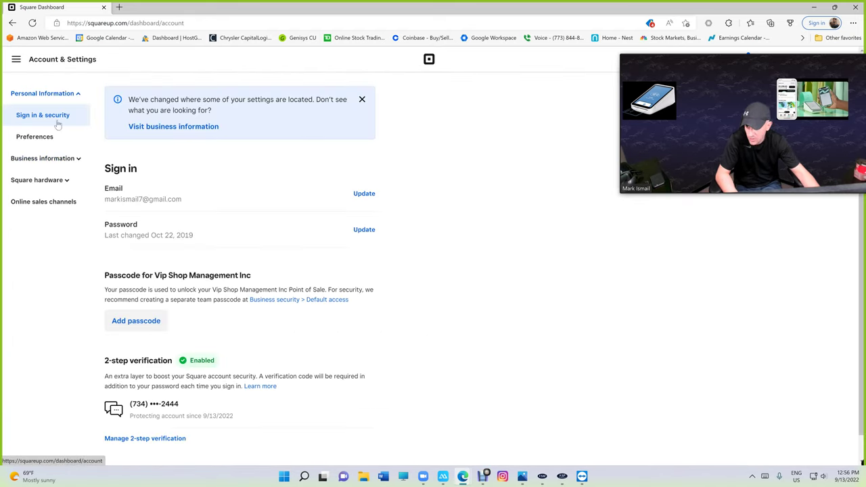
Step: Open Business information > Payment methods and highlight Afterpay listed as Active
{"action": "left_click", "coordinate": [63, 163]}
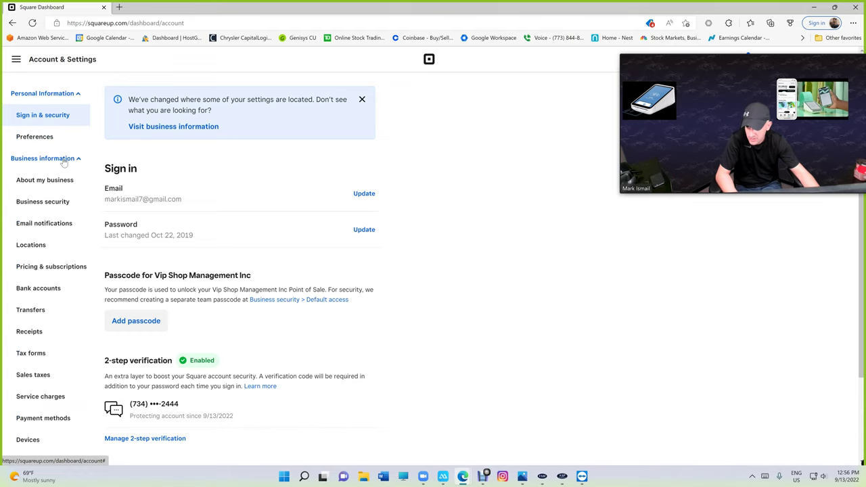
{"action": "scroll", "coordinate": [44, 277], "scroll_direction": "down", "scroll_amount": 1}
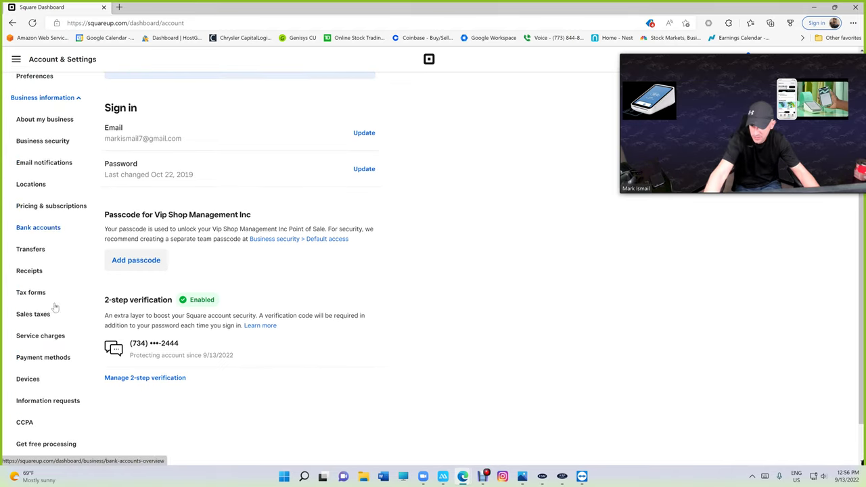
{"action": "left_click", "coordinate": [55, 361]}
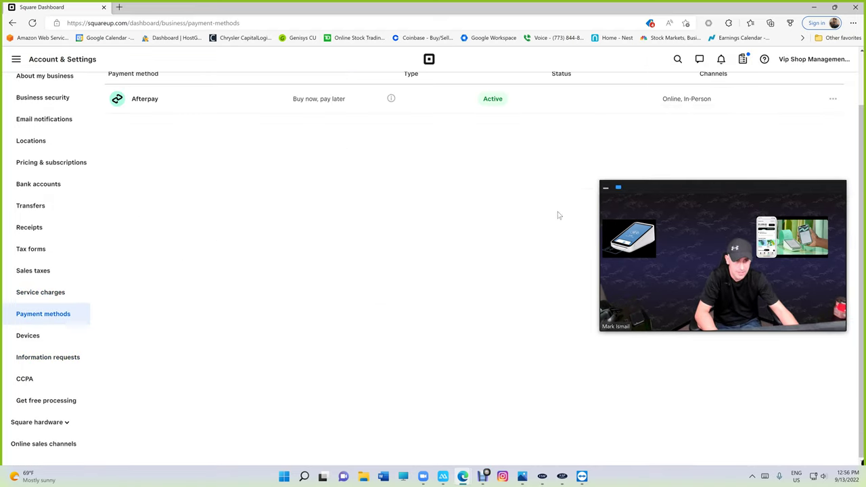
{"action": "scroll", "coordinate": [328, 128], "scroll_direction": "up", "scroll_amount": 1}
{"action": "left_click_drag", "start_coordinate": [131, 161], "coordinate": [161, 166]}
{"action": "left_click_drag", "start_coordinate": [708, 207], "coordinate": [737, 57]}
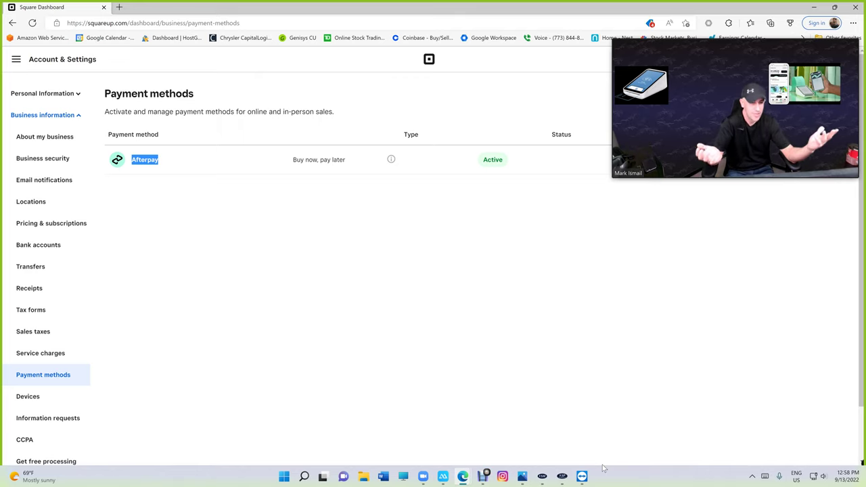
Step: Switch back to VIP Shop Management and select the paid invoice's $1.23 Credit Card Fee line
{"action": "left_click", "coordinate": [562, 477]}
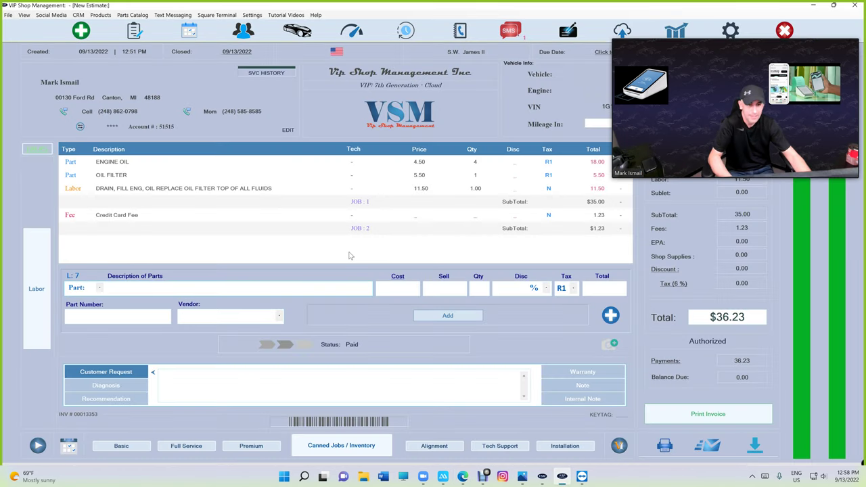
{"action": "left_click", "coordinate": [164, 219]}
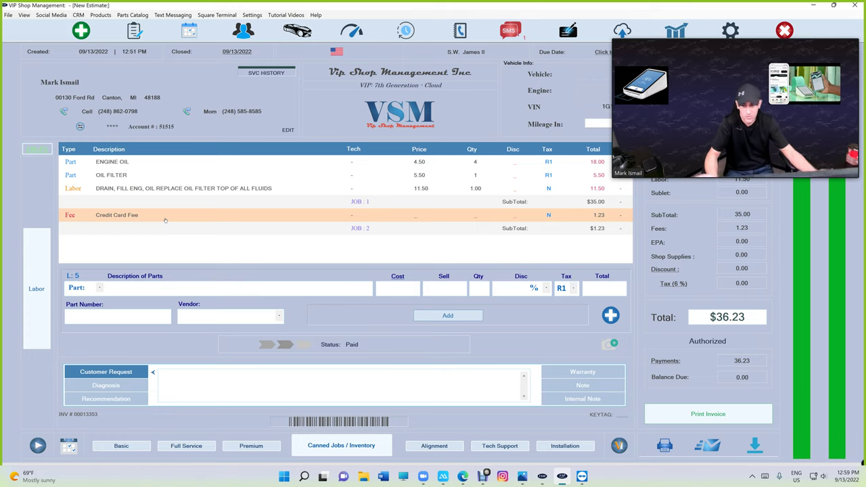
{"action": "left_click", "coordinate": [197, 225]}
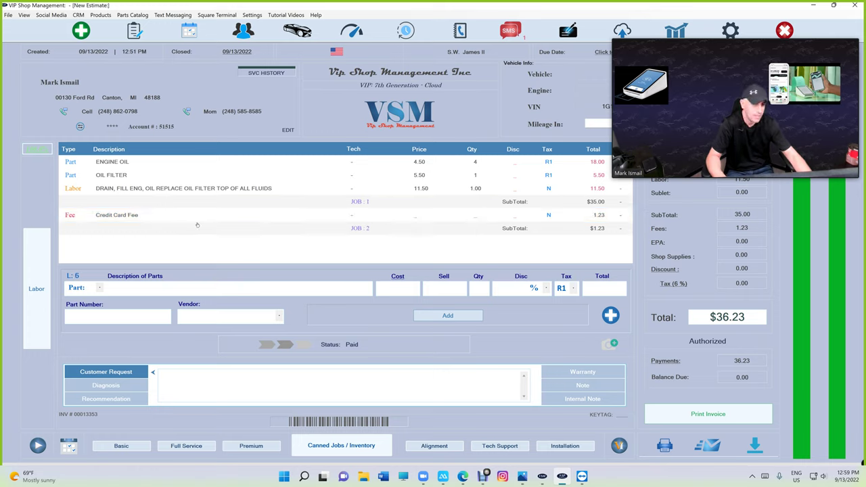